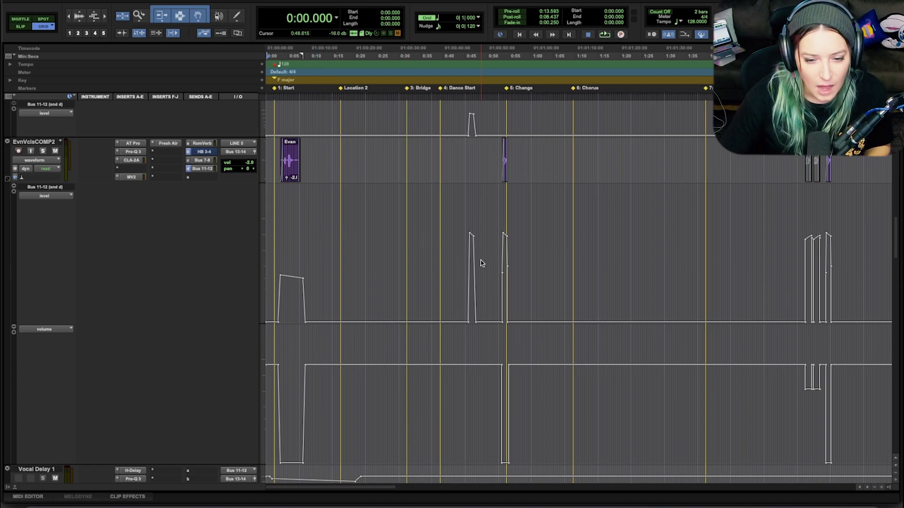
# Place the edit cursor on the vocal track at 0:52.968, just before the 5: Change marker.
pyautogui.click(499, 257)
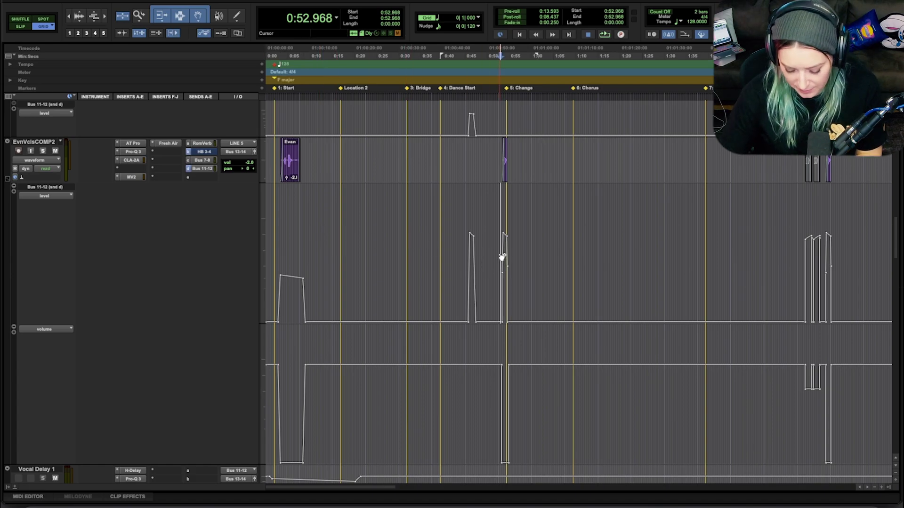
# Add a breakpoint at the start of the Bus 11-12 send bump and fine-tune it to -4.9 dB.
pyautogui.hotkey('ctrl', ']')
pyautogui.hotkey('ctrl', ']')
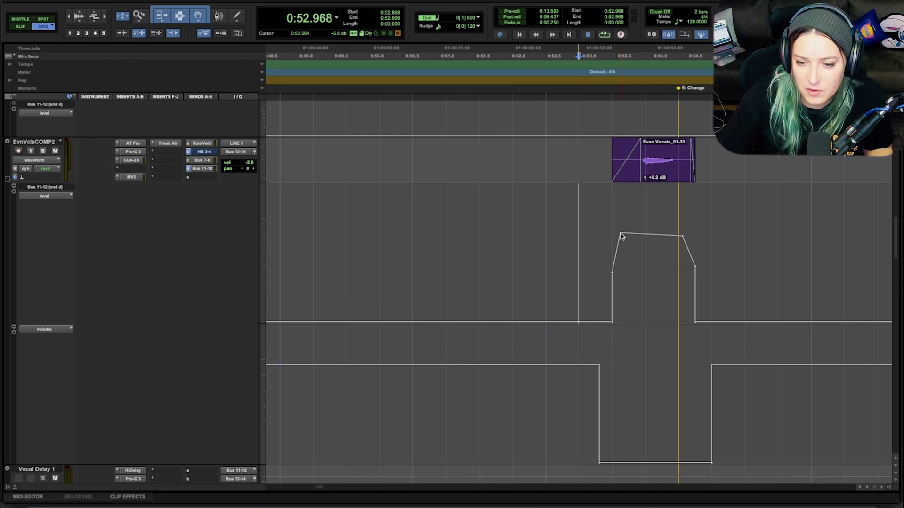
pyautogui.click(612, 233)
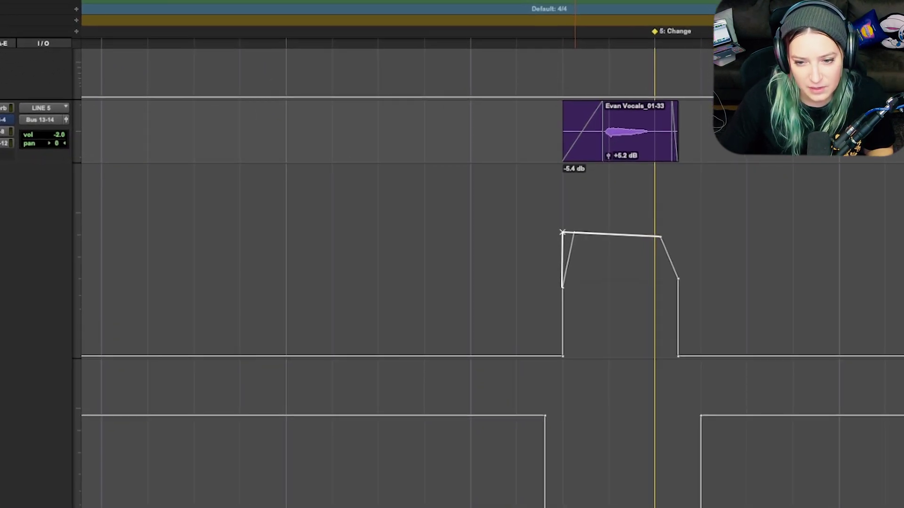
pyautogui.moveTo(544, 232); pyautogui.dragTo(545, 230)
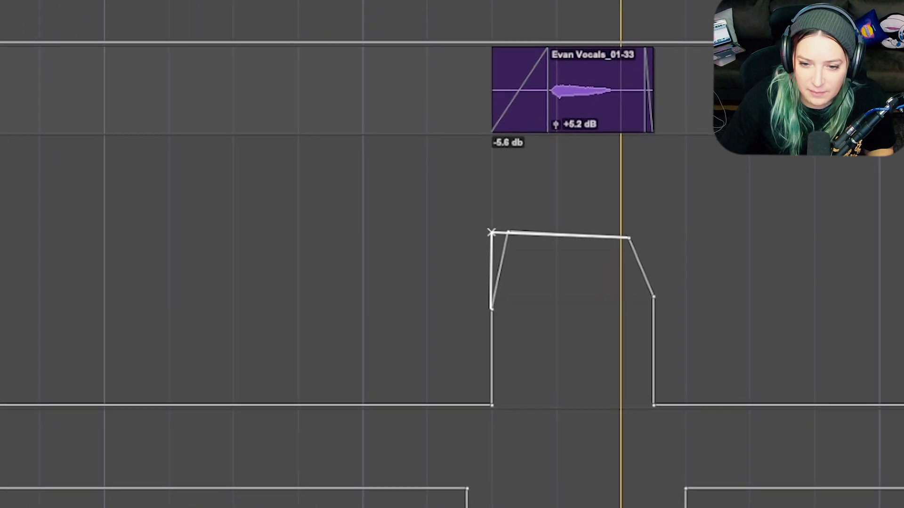
pyautogui.moveTo(474, 227); pyautogui.dragTo(474, 224)
pyautogui.moveTo(402, 221); pyautogui.dragTo(396, 227)
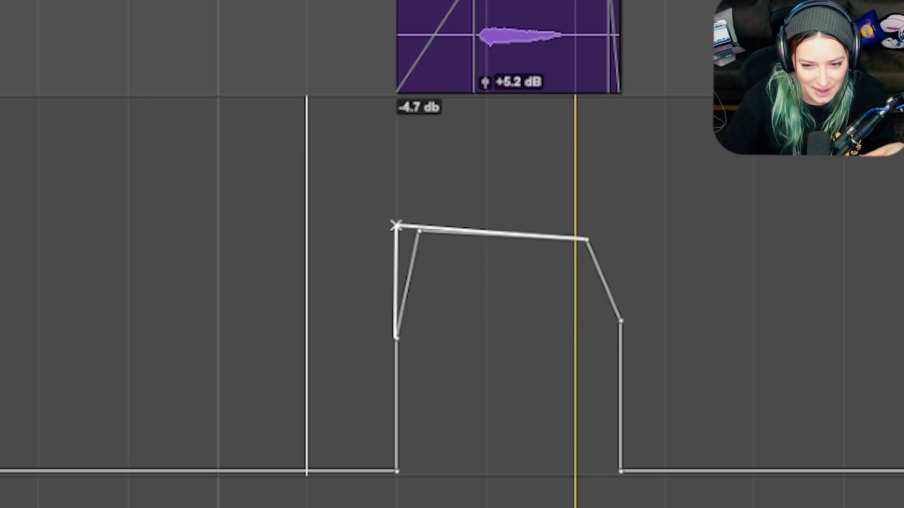
pyautogui.moveTo(395, 226); pyautogui.dragTo(448, 240)
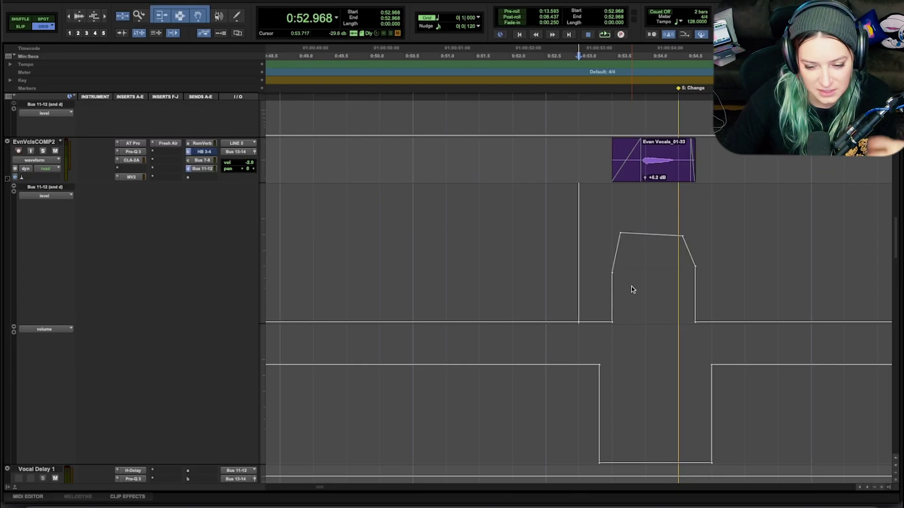
pyautogui.scroll(-2, 632, 289)
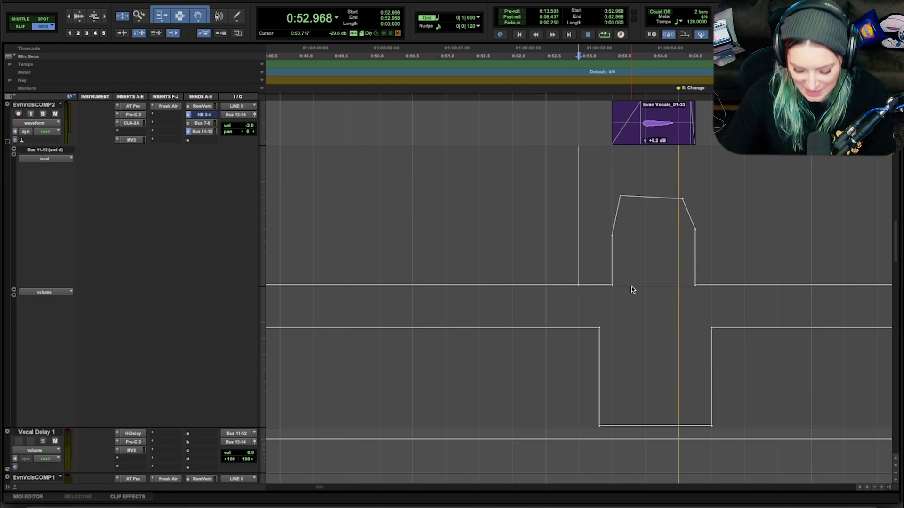
# Zoom out, set the edit position to 2:37.500, and zoom in on the Evan Vocals_01-125 clip.
pyautogui.press('r')
pyautogui.press('r')
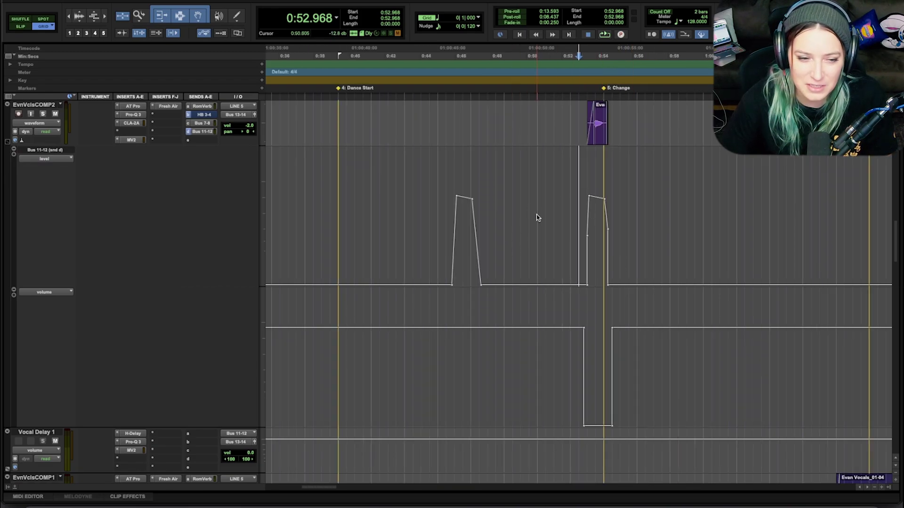
pyautogui.press('r')
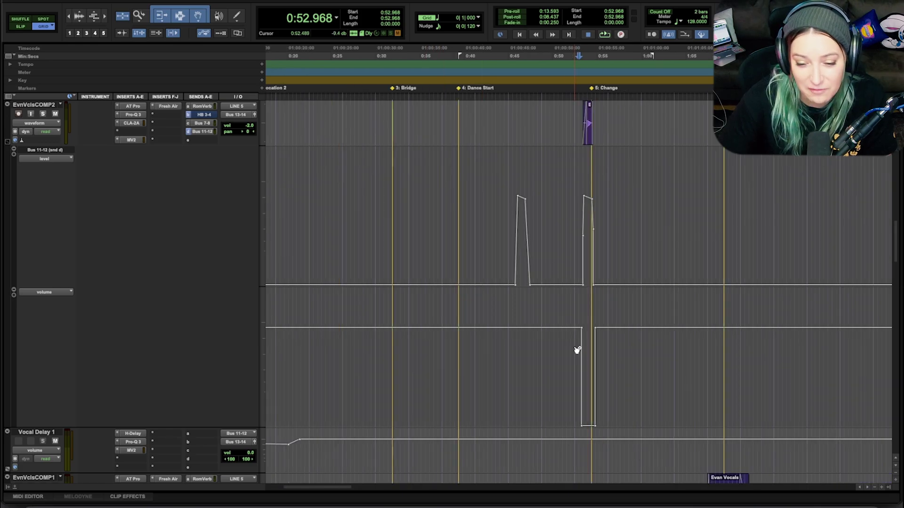
pyautogui.press('r')
pyautogui.press('r')
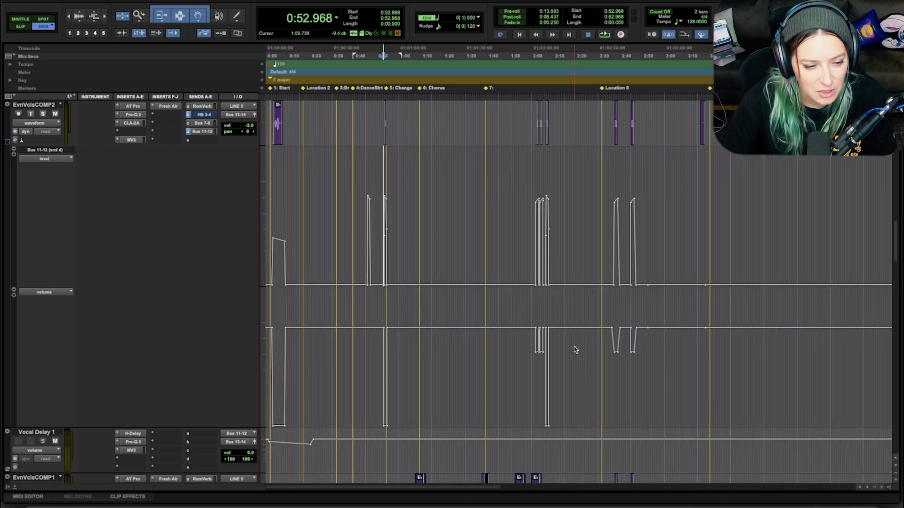
pyautogui.scroll(3, 574, 347)
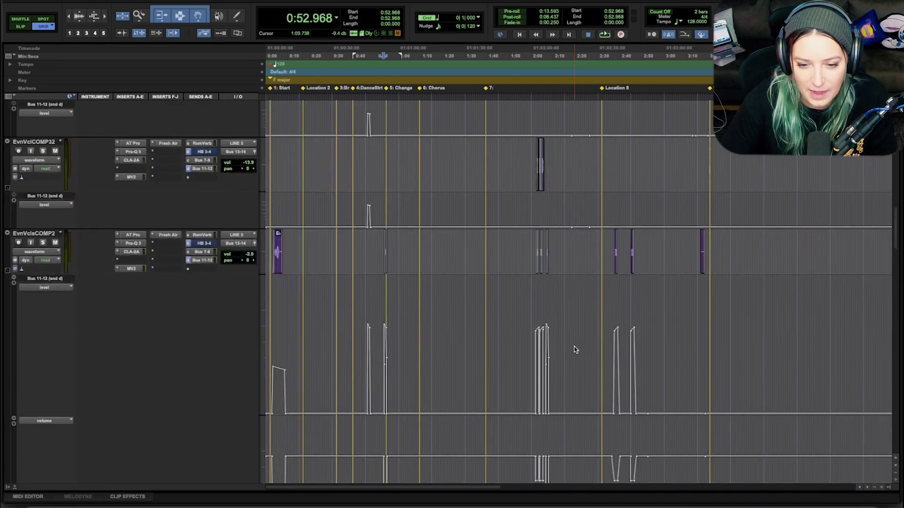
pyautogui.click(610, 244)
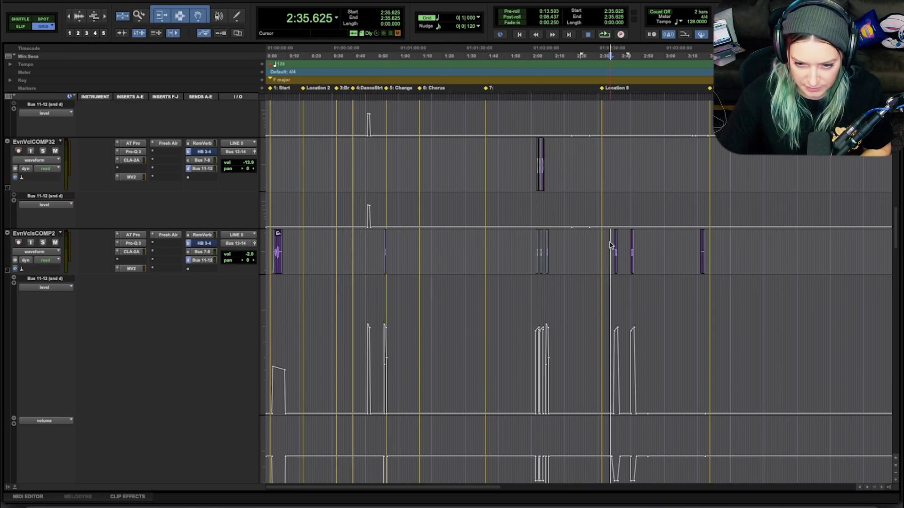
pyautogui.click(612, 243)
pyautogui.press('t')
pyautogui.press('t')
pyautogui.press('t')
pyautogui.press('t')
pyautogui.press('t')
pyautogui.press('t')
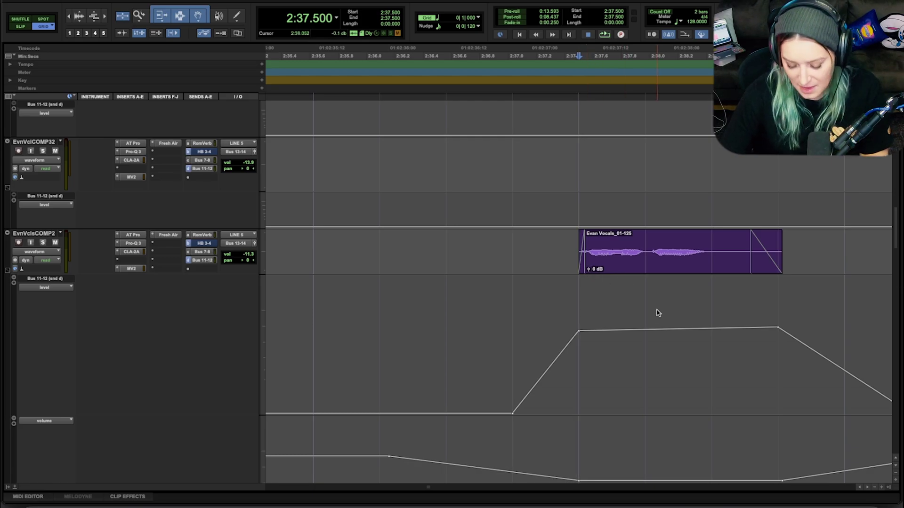
pyautogui.press('r')
pyautogui.press('r')
pyautogui.press('r')
pyautogui.press('r')
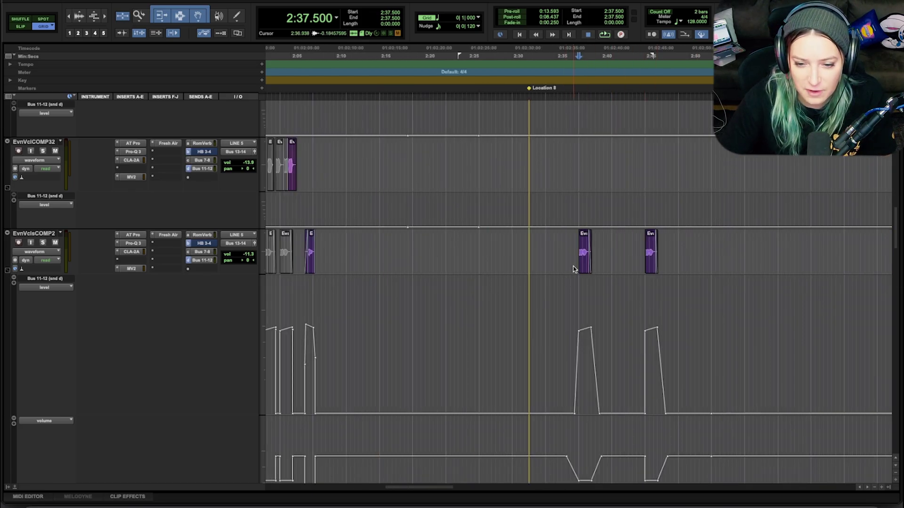
pyautogui.press('t')
pyautogui.press('t')
pyautogui.press('t')
pyautogui.press('t')
pyautogui.press('t')
pyautogui.press('t')
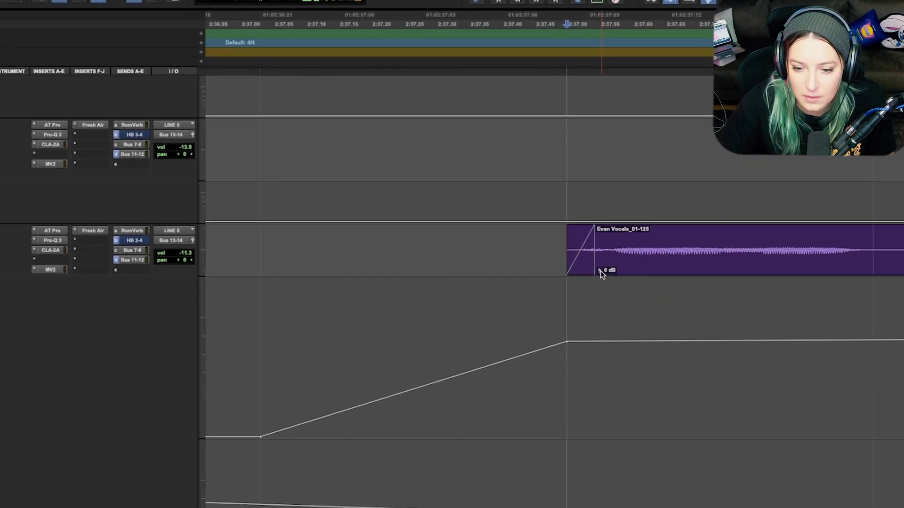
# Trial clip gain changes down to about -2.6 dB, then undo back to 0 dB.
pyautogui.click(607, 270)
pyautogui.moveTo(558, 280); pyautogui.dragTo(559, 283)
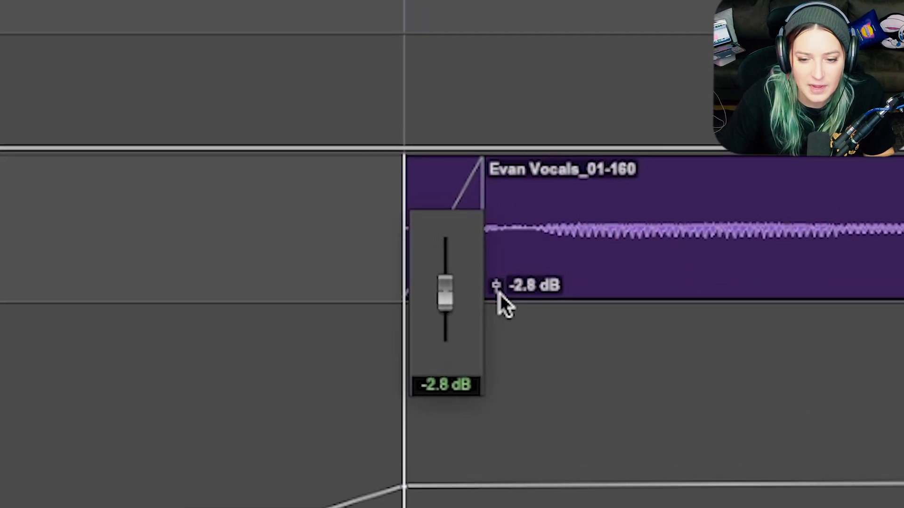
pyautogui.moveTo(500, 295); pyautogui.dragTo(502, 294)
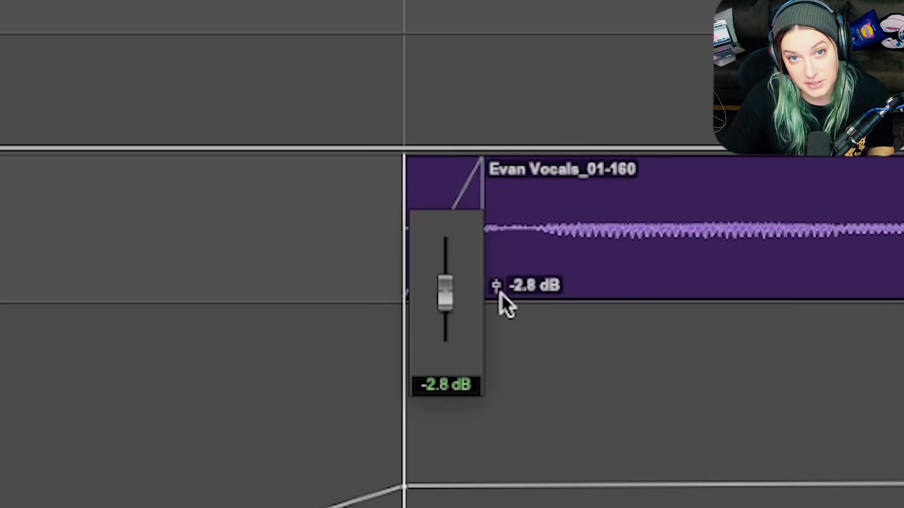
pyautogui.moveTo(501, 294); pyautogui.dragTo(507, 360)
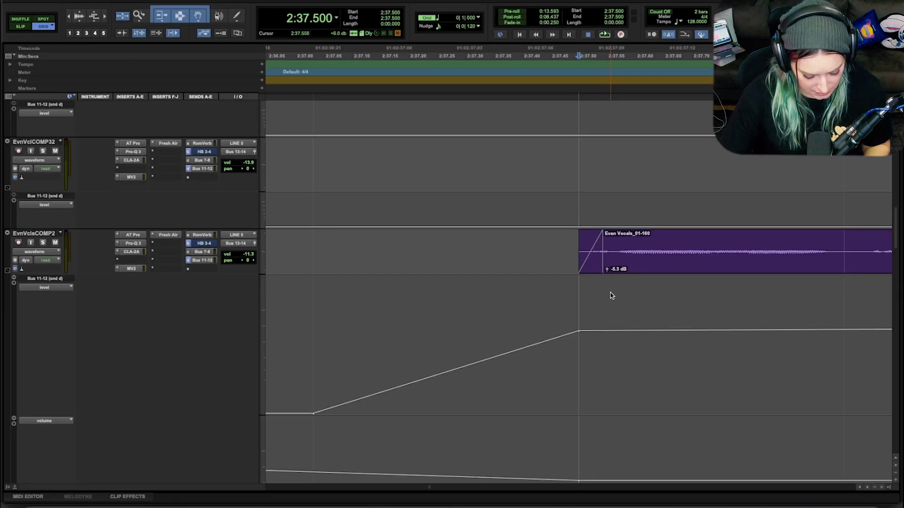
pyautogui.hotkey('ctrl', 'z')
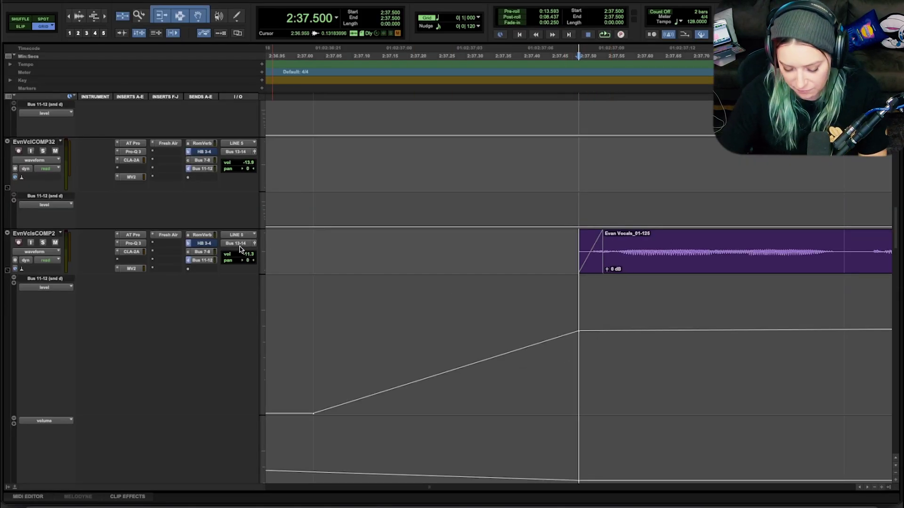
# In the Mix window, raise the EVCOMP31 fader from -15.2 dB to about -11.2 dB.
pyautogui.hotkey('ctrl', '=')
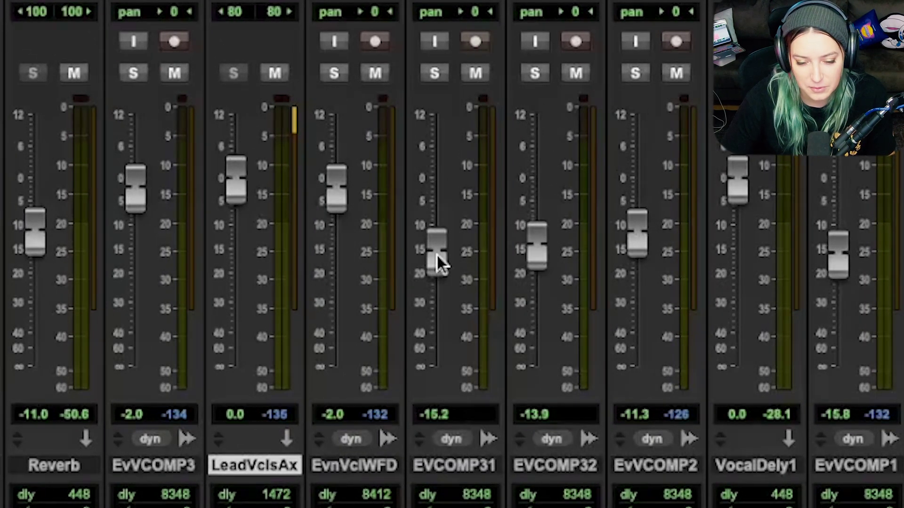
pyautogui.moveTo(436, 253); pyautogui.dragTo(436, 247)
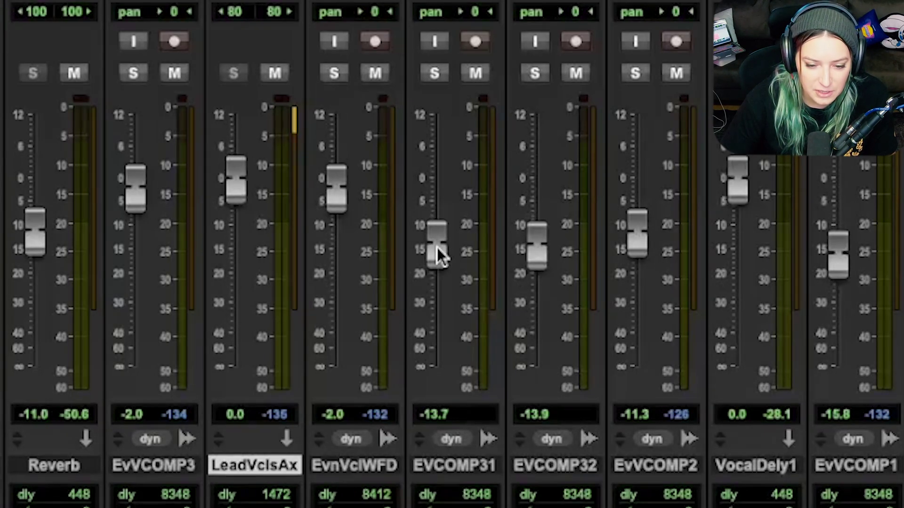
pyautogui.moveTo(437, 254); pyautogui.dragTo(438, 245)
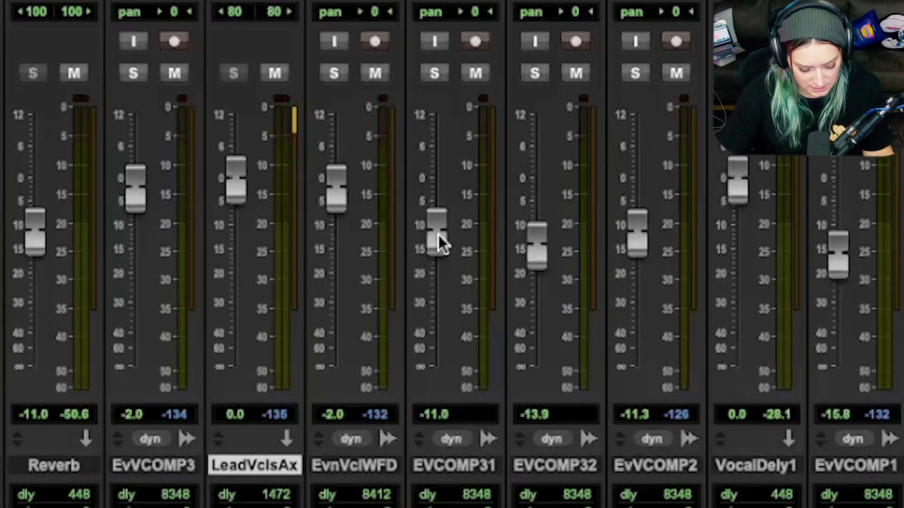
pyautogui.moveTo(438, 235); pyautogui.dragTo(446, 281)
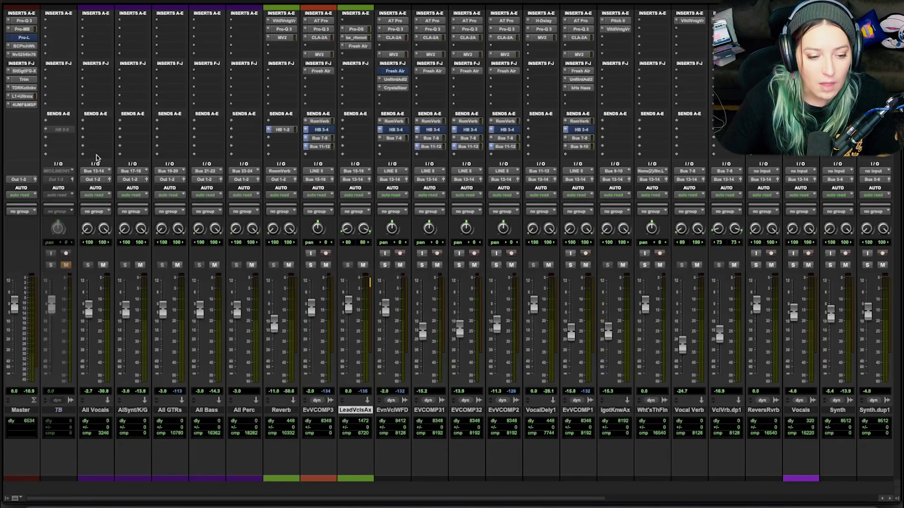
# Open and close the Master's Pro-Q 3 EQ, then select the All Perc track.
pyautogui.click(21, 21)
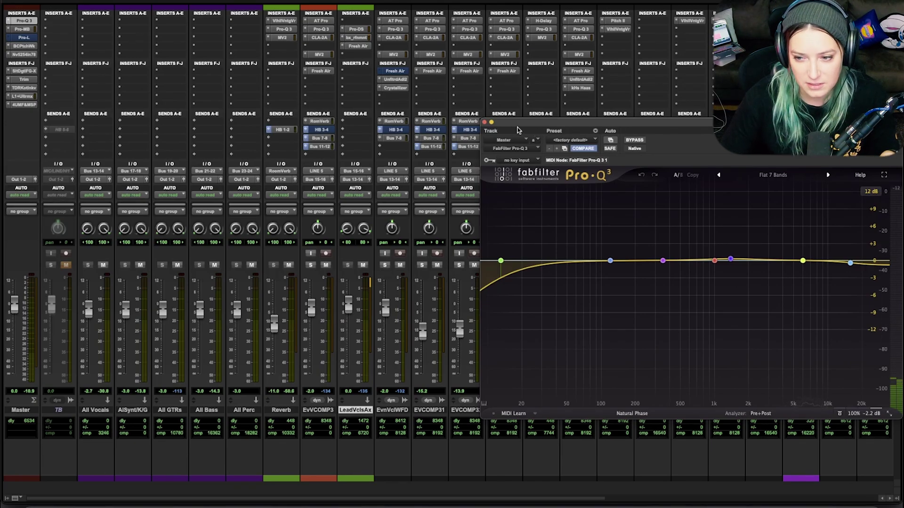
pyautogui.click(484, 122)
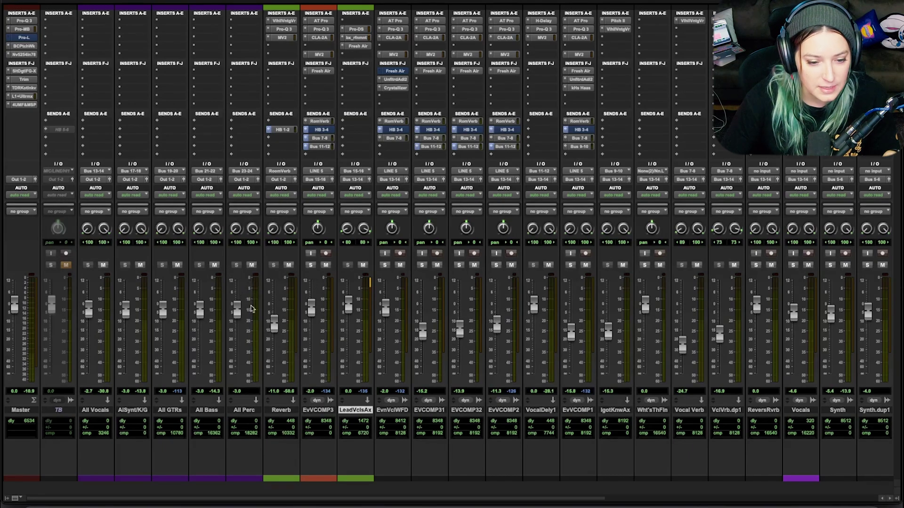
pyautogui.click(240, 410)
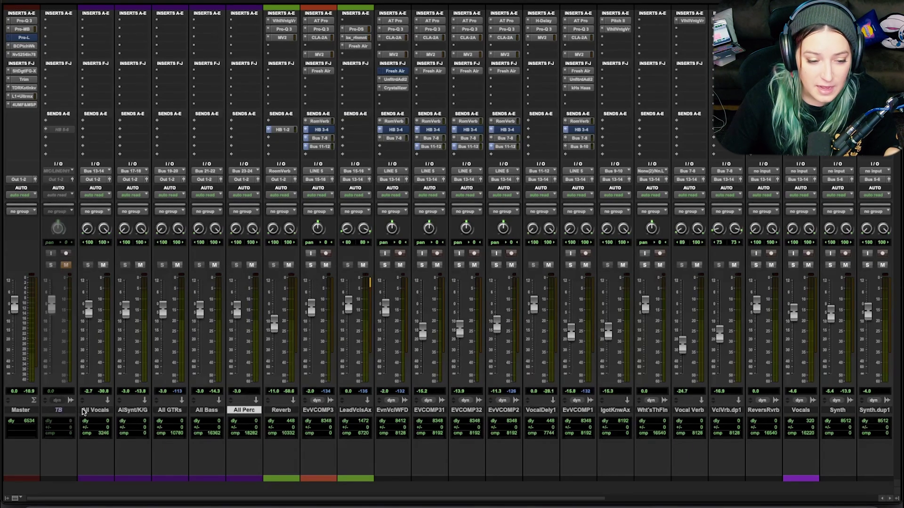
# Select the All Vocals through Reverb tracks and lower the All Vocals fader to about -3.8 dB.
pyautogui.click(282, 411)
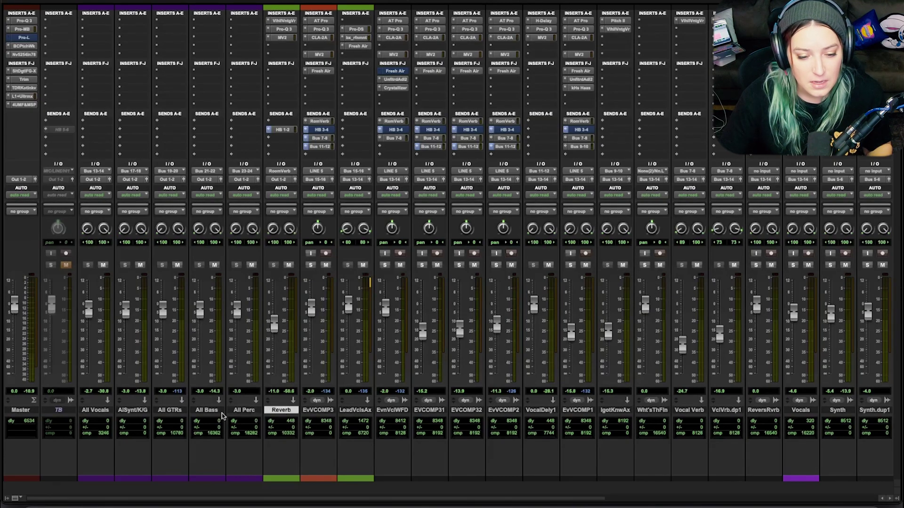
pyautogui.keyDown('shift'); pyautogui.click(101, 411); pyautogui.keyUp('shift')
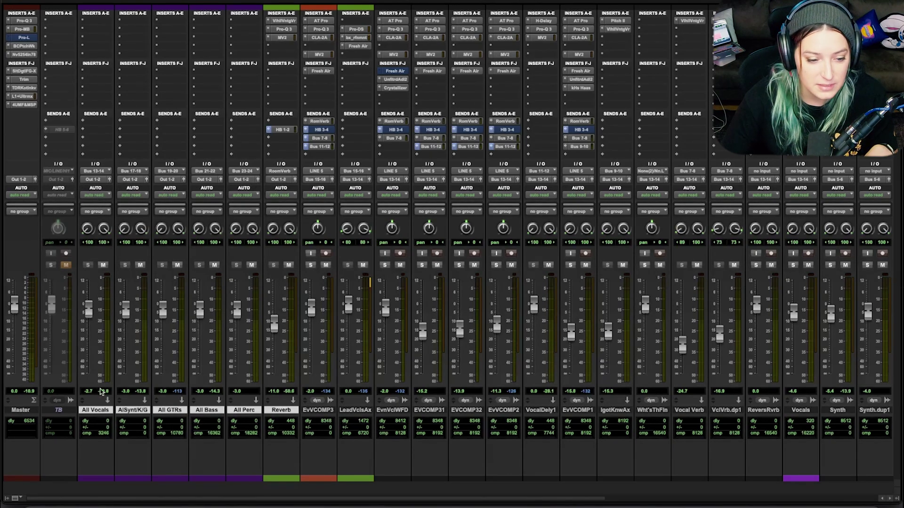
pyautogui.moveTo(88, 314); pyautogui.dragTo(88, 316)
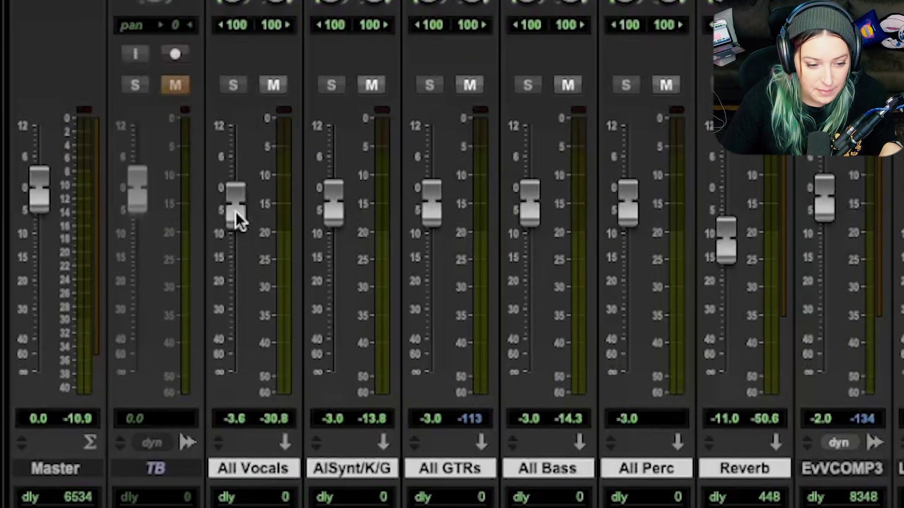
pyautogui.moveTo(226, 217); pyautogui.dragTo(256, 253)
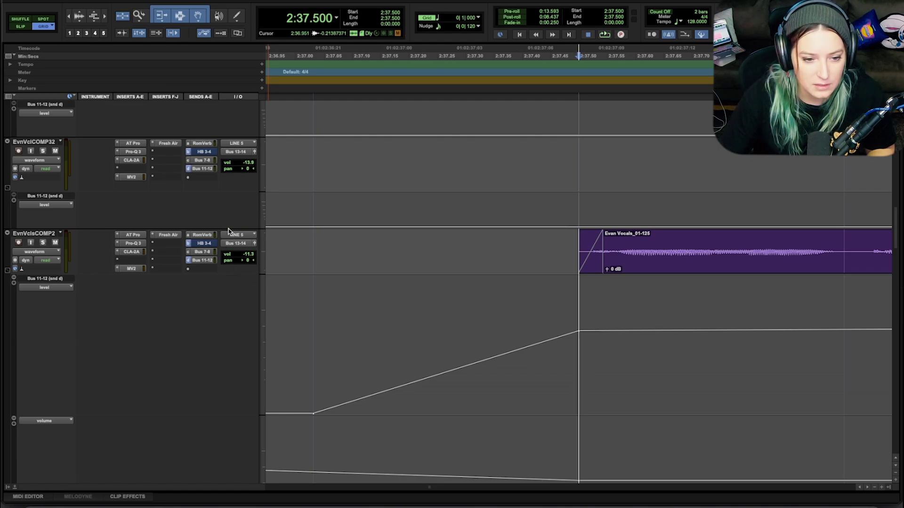
pyautogui.click(10, 97)
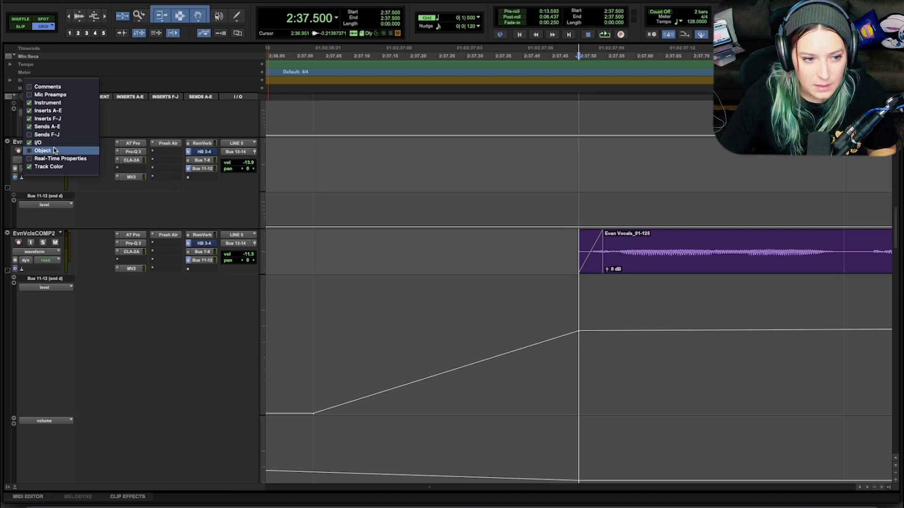
pyautogui.click(229, 283)
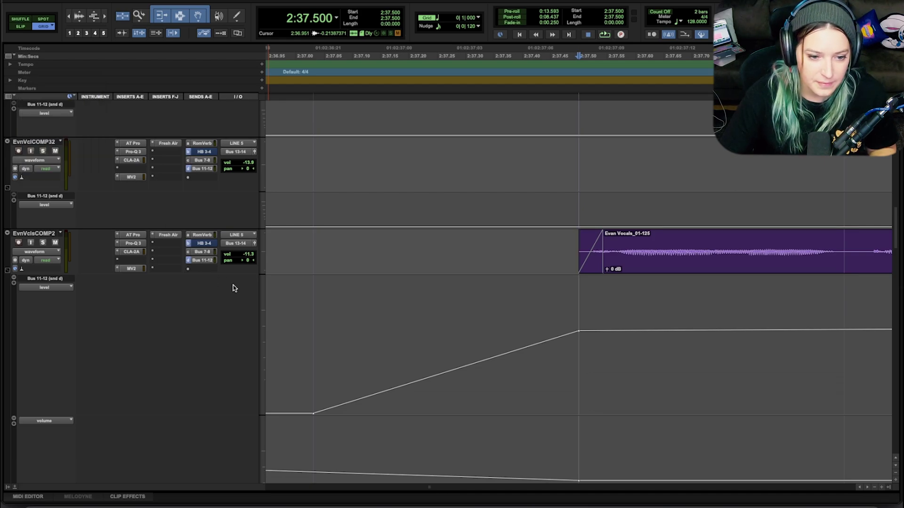
pyautogui.click(249, 257)
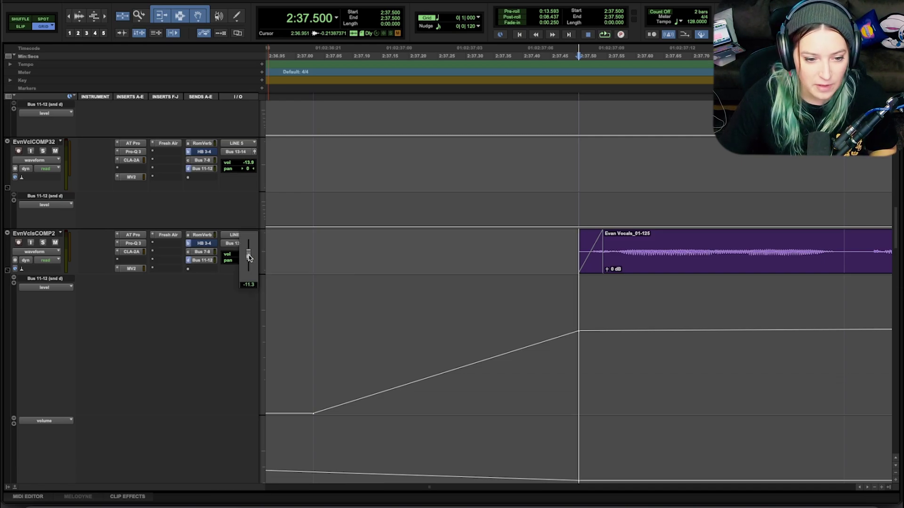
pyautogui.moveTo(249, 257); pyautogui.dragTo(252, 265)
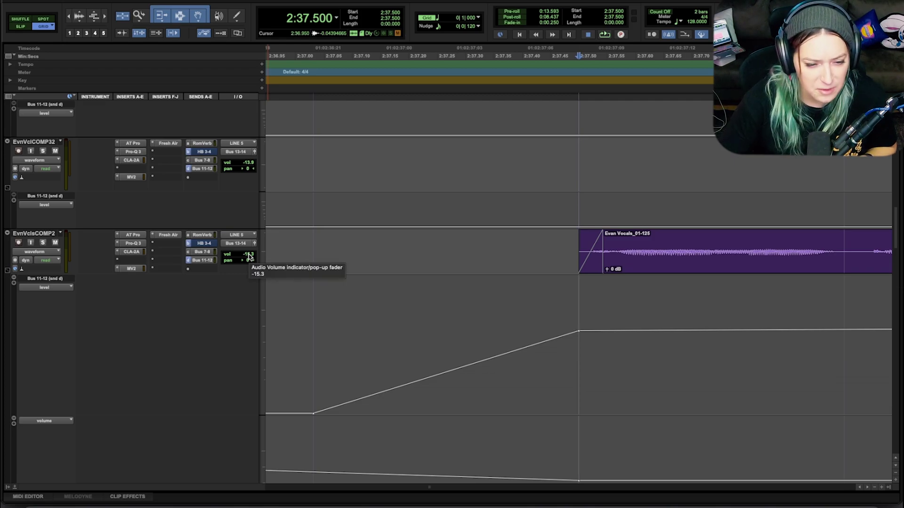
pyautogui.keyDown('ctrl'); pyautogui.keyDown('super'); pyautogui.click(249, 257); pyautogui.keyUp('super'); pyautogui.keyUp('ctrl')
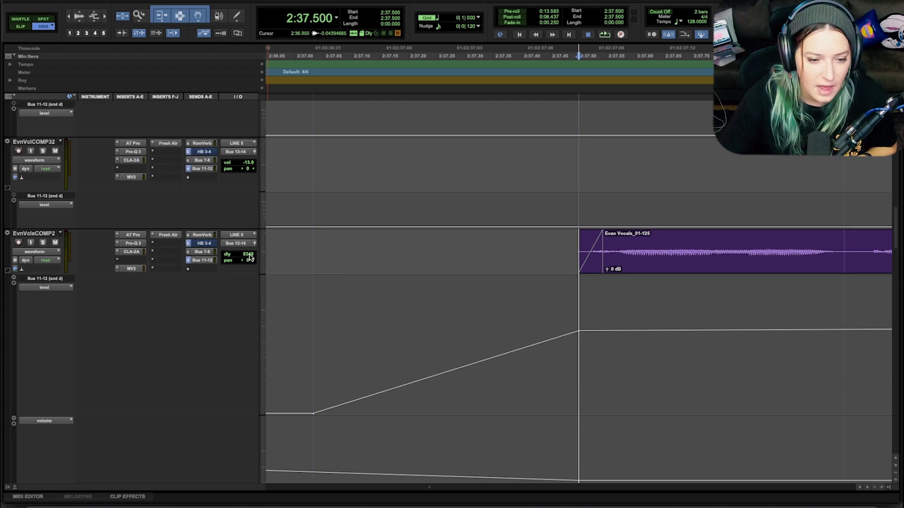
pyautogui.keyDown('ctrl'); pyautogui.keyDown('super'); pyautogui.click(252, 256); pyautogui.keyUp('super'); pyautogui.keyUp('ctrl')
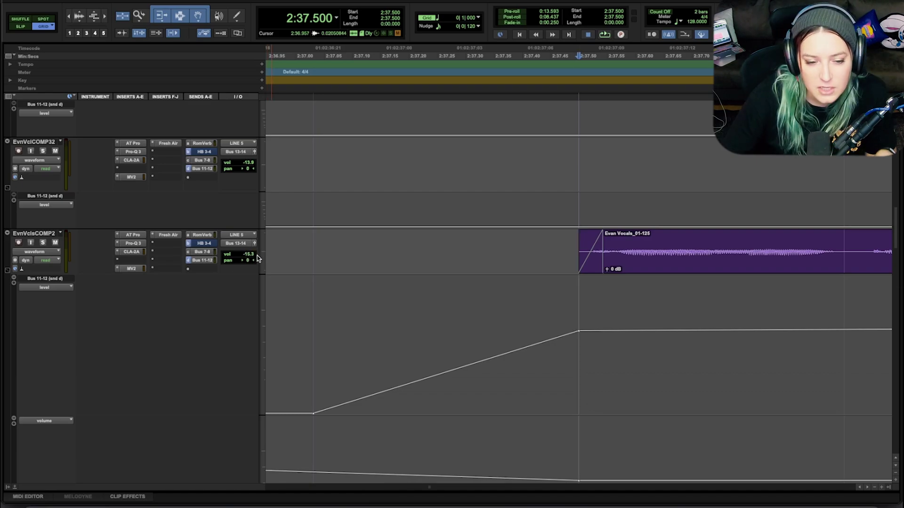
pyautogui.click(248, 256)
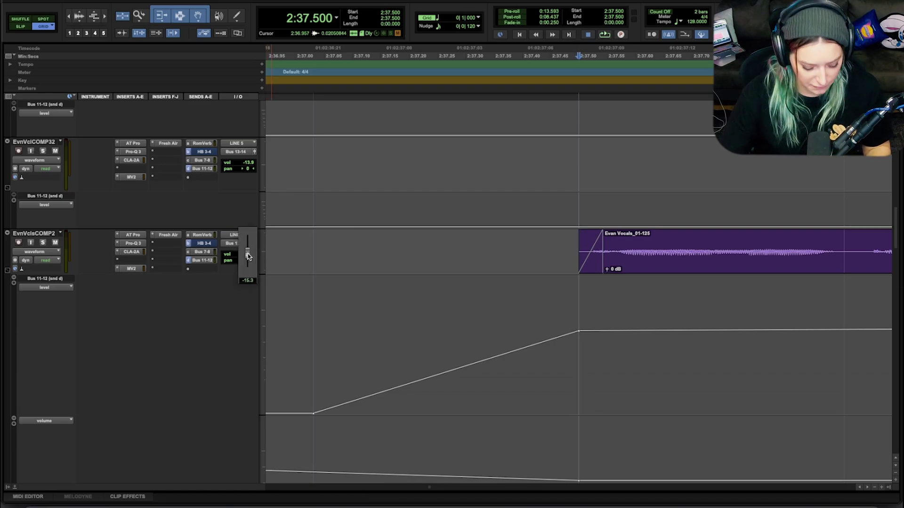
pyautogui.moveTo(248, 256); pyautogui.dragTo(252, 261)
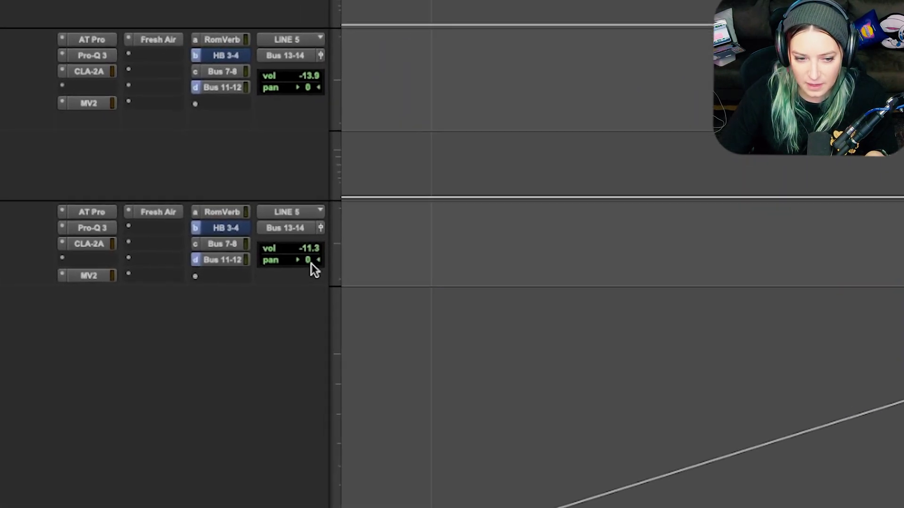
pyautogui.moveTo(360, 262); pyautogui.dragTo(373, 263)
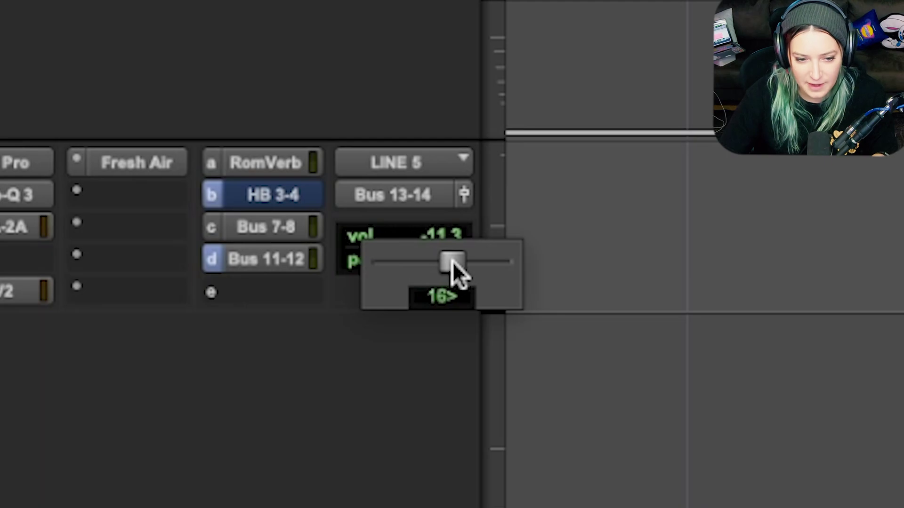
pyautogui.moveTo(460, 263); pyautogui.dragTo(494, 256)
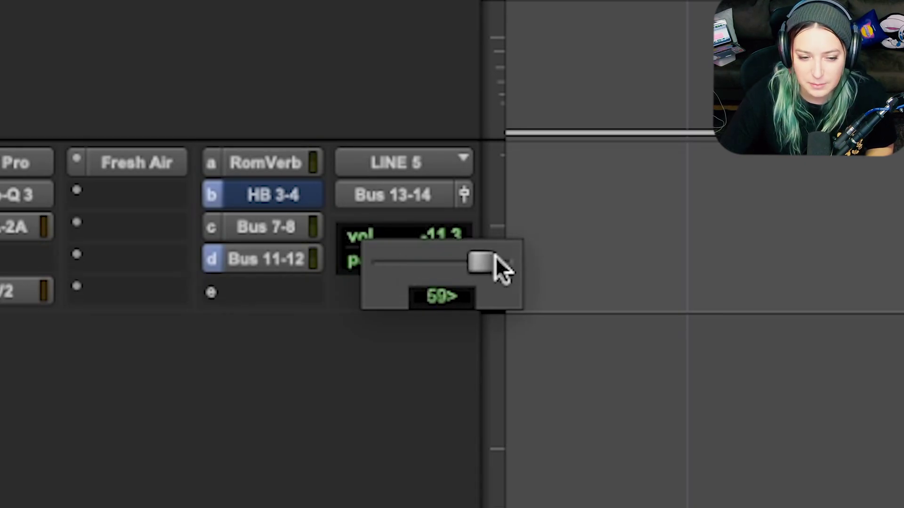
pyautogui.moveTo(494, 256); pyautogui.dragTo(495, 256)
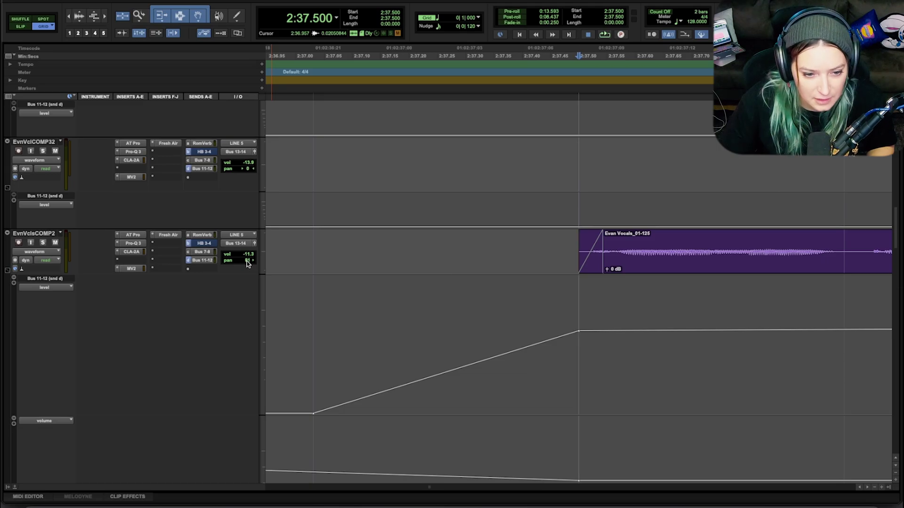
pyautogui.keyDown('alt'); pyautogui.click(435, 267); pyautogui.keyUp('alt')
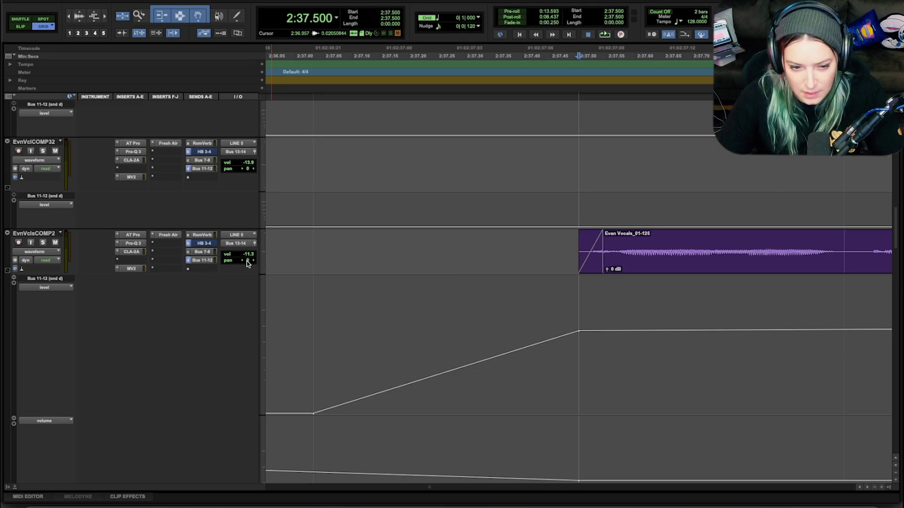
# In the Mix window, narrow the LeadVclsAx stereo pan: right pan to 80, left pan pulled inward.
pyautogui.hotkey('ctrl', '=')
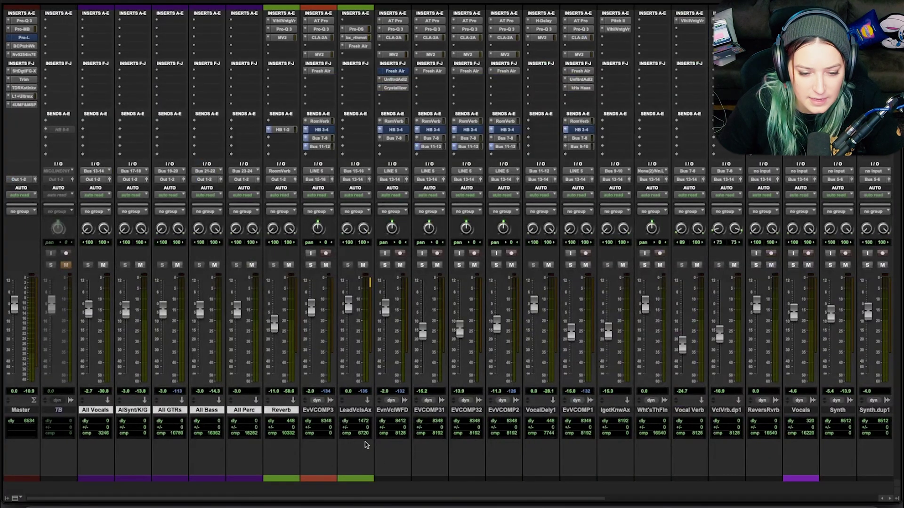
pyautogui.click(362, 413)
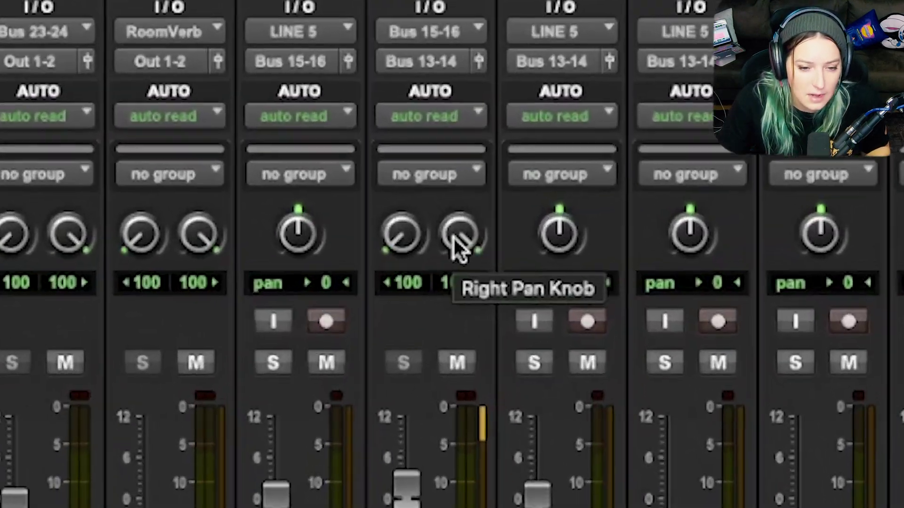
pyautogui.moveTo(365, 229); pyautogui.dragTo(362, 231)
pyautogui.moveTo(478, 254); pyautogui.dragTo(476, 288)
pyautogui.moveTo(475, 233); pyautogui.dragTo(480, 228)
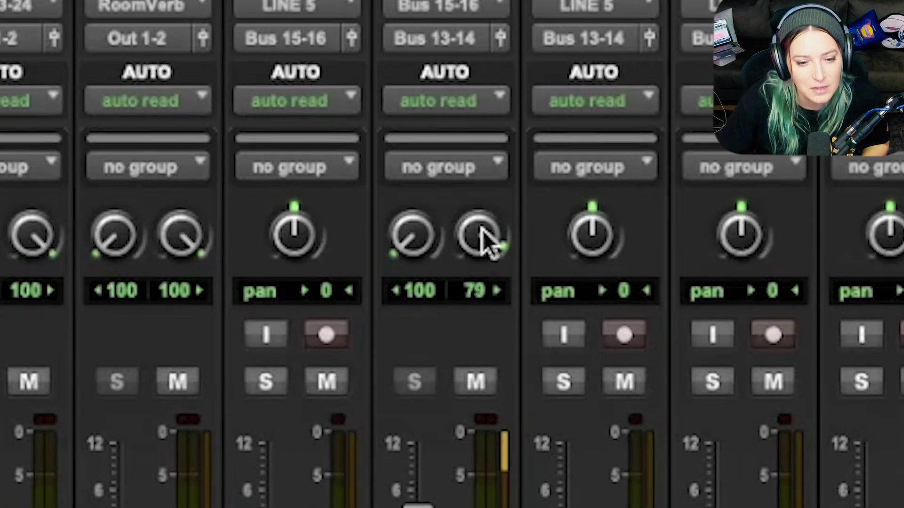
pyautogui.moveTo(482, 227); pyautogui.dragTo(482, 221)
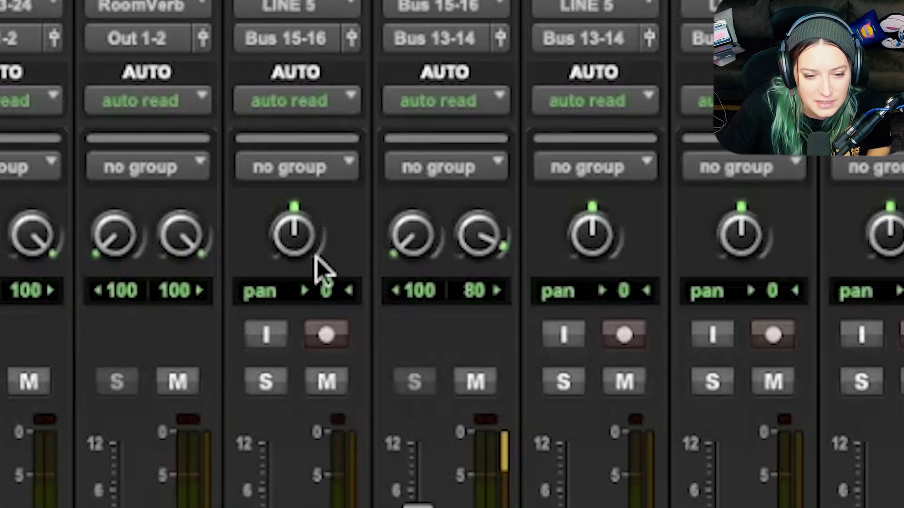
pyautogui.moveTo(410, 238); pyautogui.dragTo(413, 183)
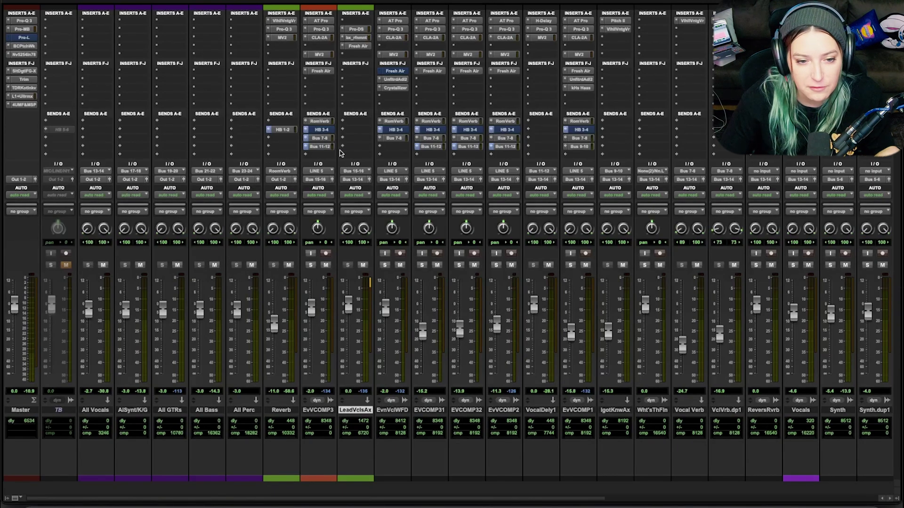
# Open EvVCOMP3's RoomVerb send window and fine-tune the send level to about -8.6.
pyautogui.click(322, 121)
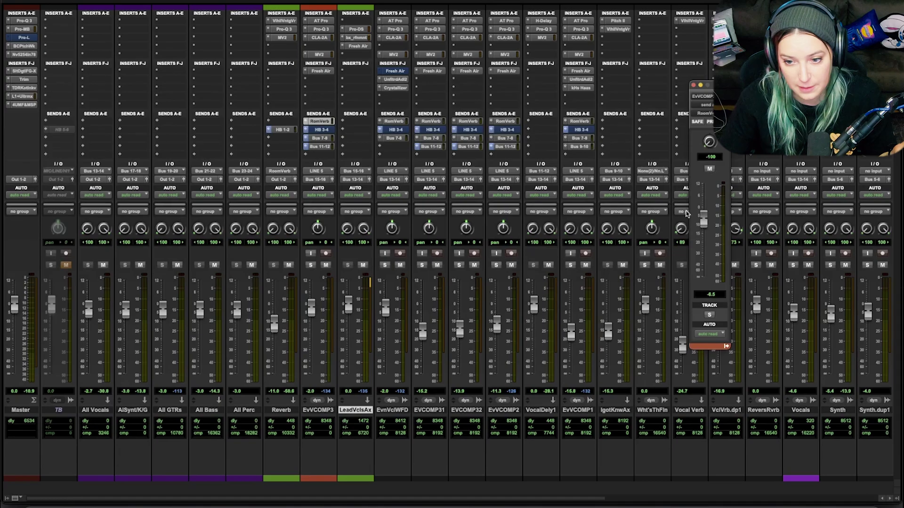
pyautogui.moveTo(703, 221); pyautogui.dragTo(706, 228)
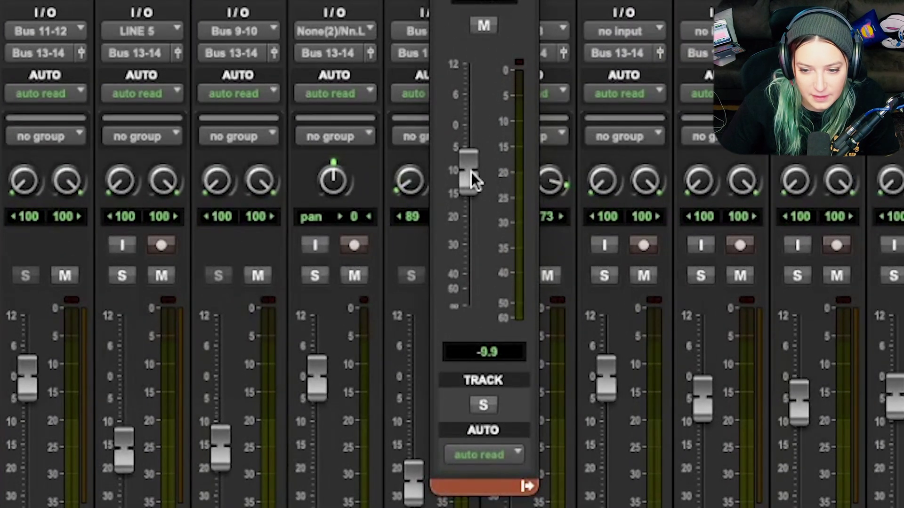
pyautogui.moveTo(475, 181); pyautogui.dragTo(494, 210)
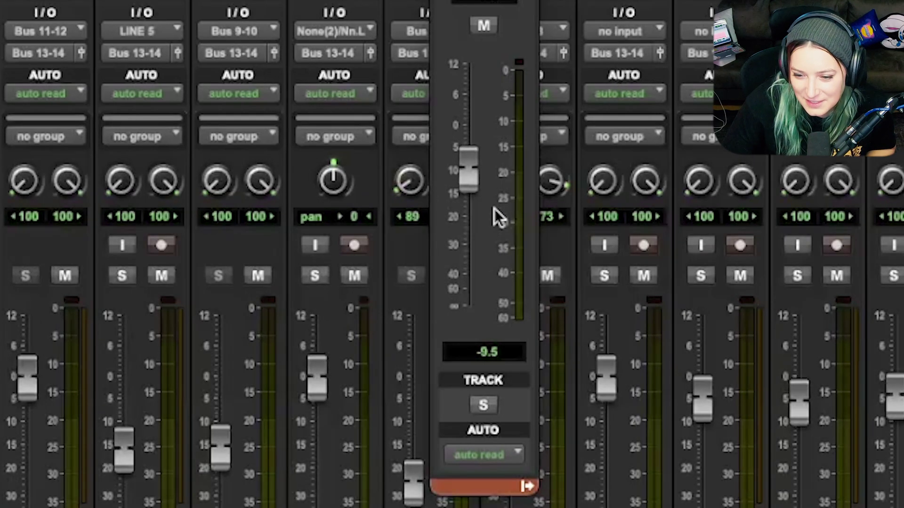